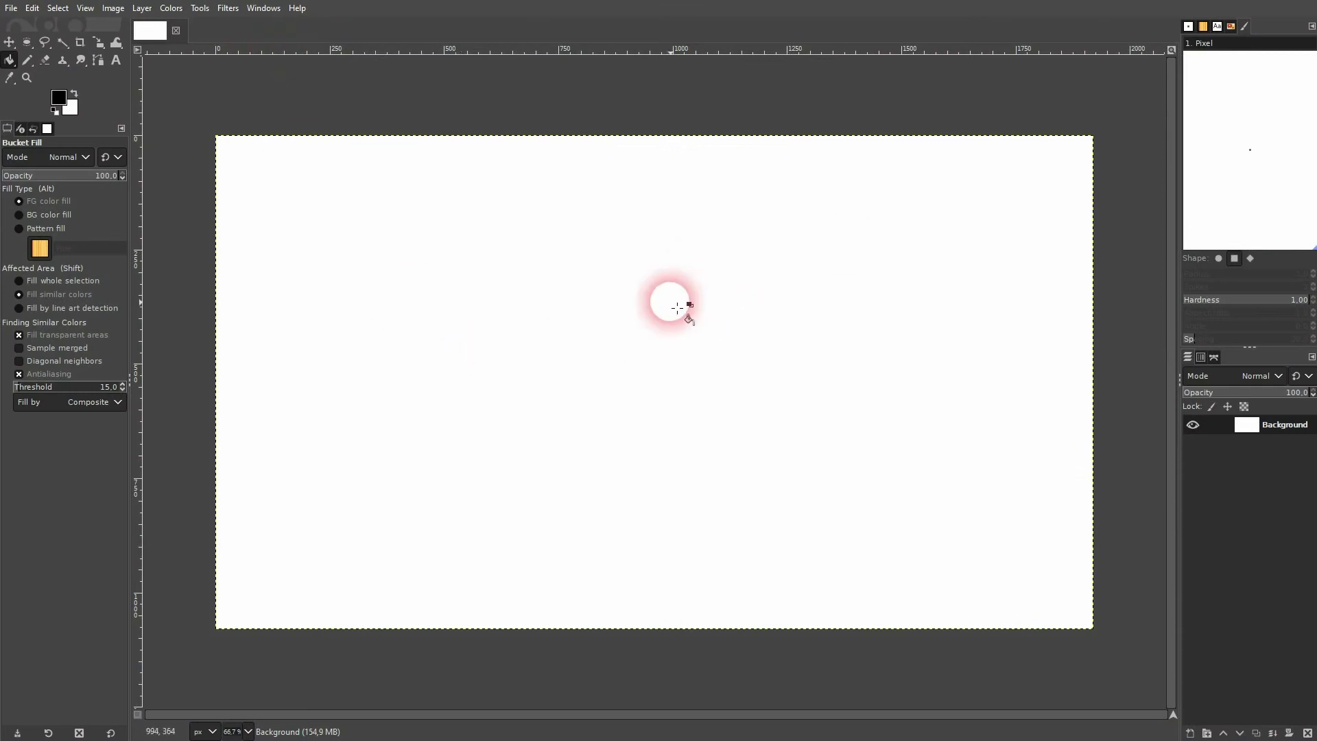
- Launch Filters > Render > Gfig and move its dialog off the canvas
click(225, 9)
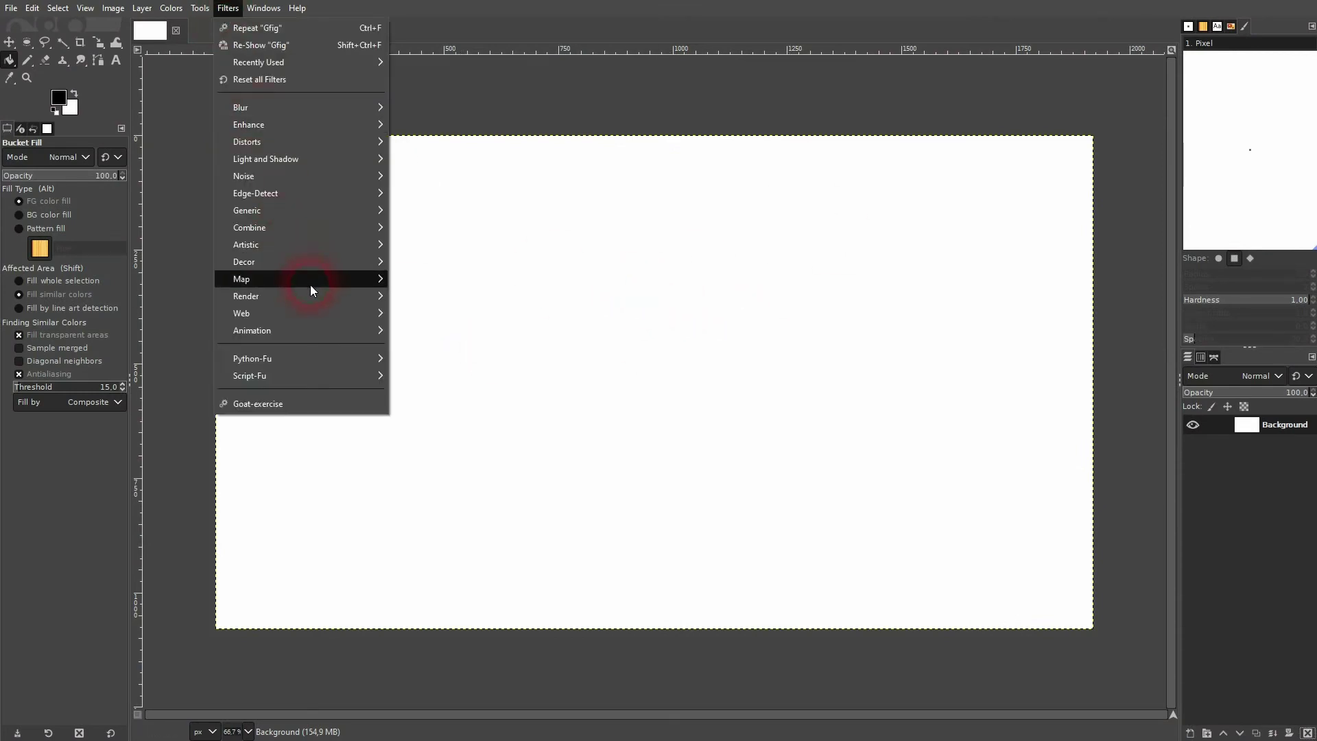
mouse_move(246, 296)
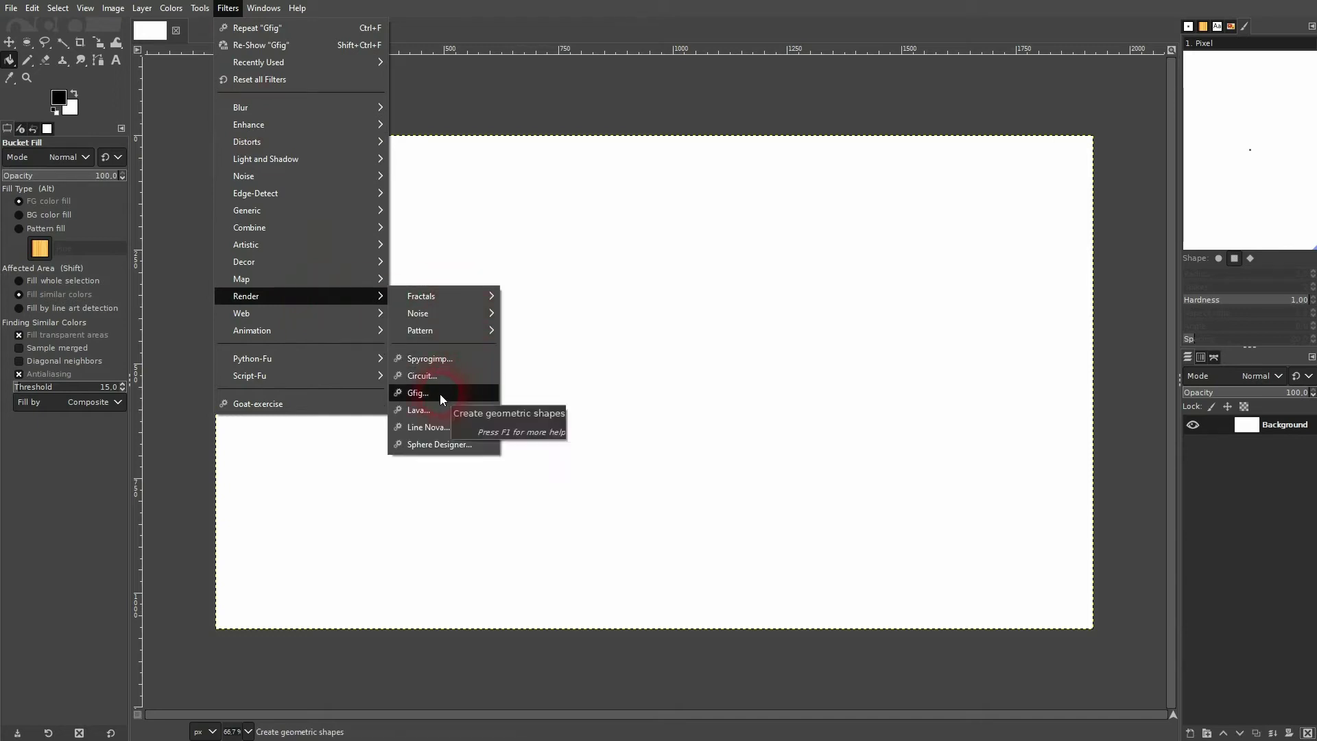
click(439, 394)
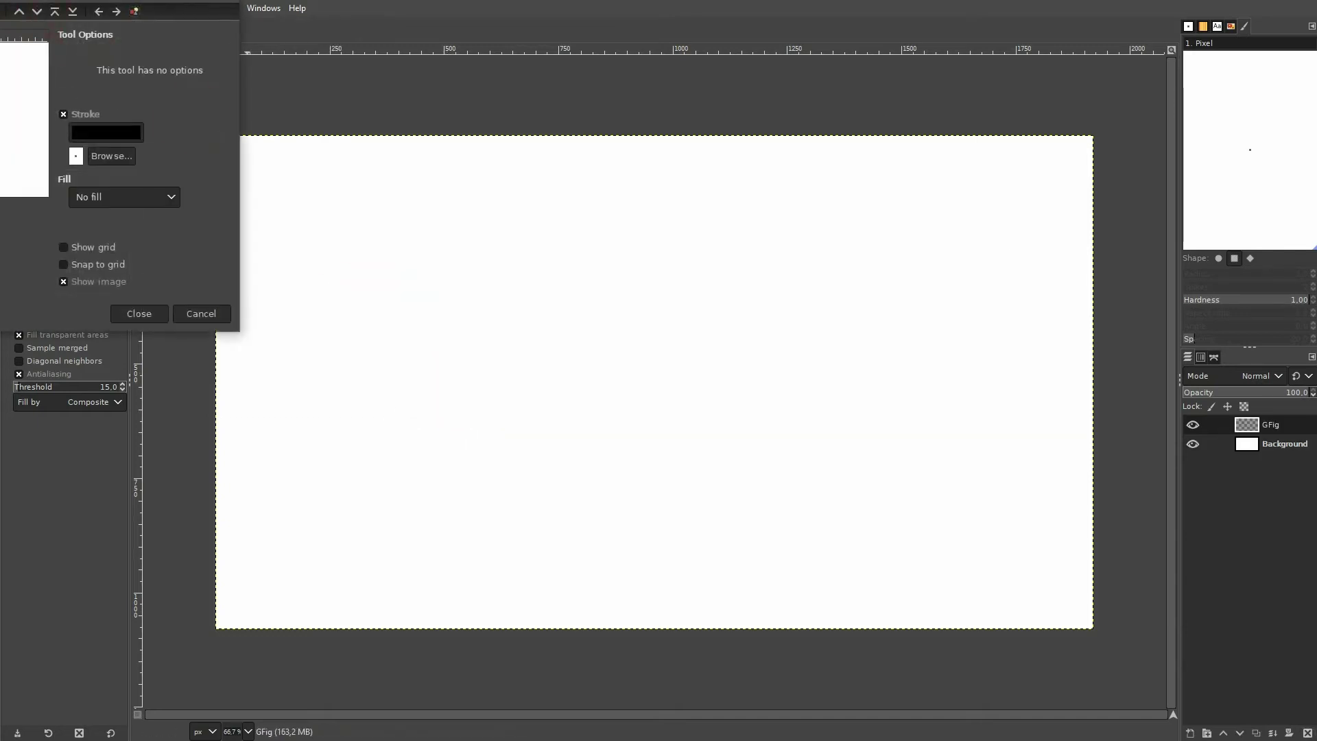
drag(354, 91, 829, 93)
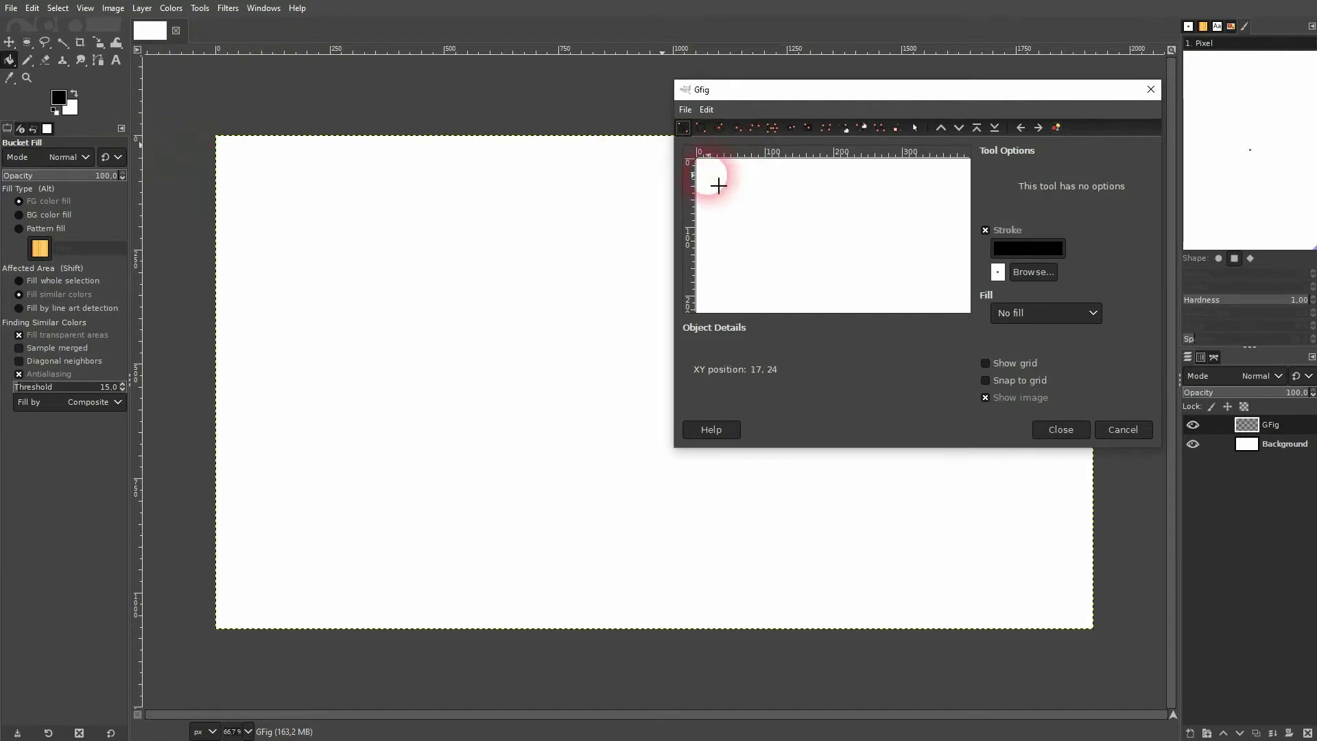
- Move the Gfig dialog further aside and enable Show grid over its preview
mouse_move(763, 98)
mouse_down()
mouse_move(927, 87)
mouse_move(904, 87)
mouse_up()
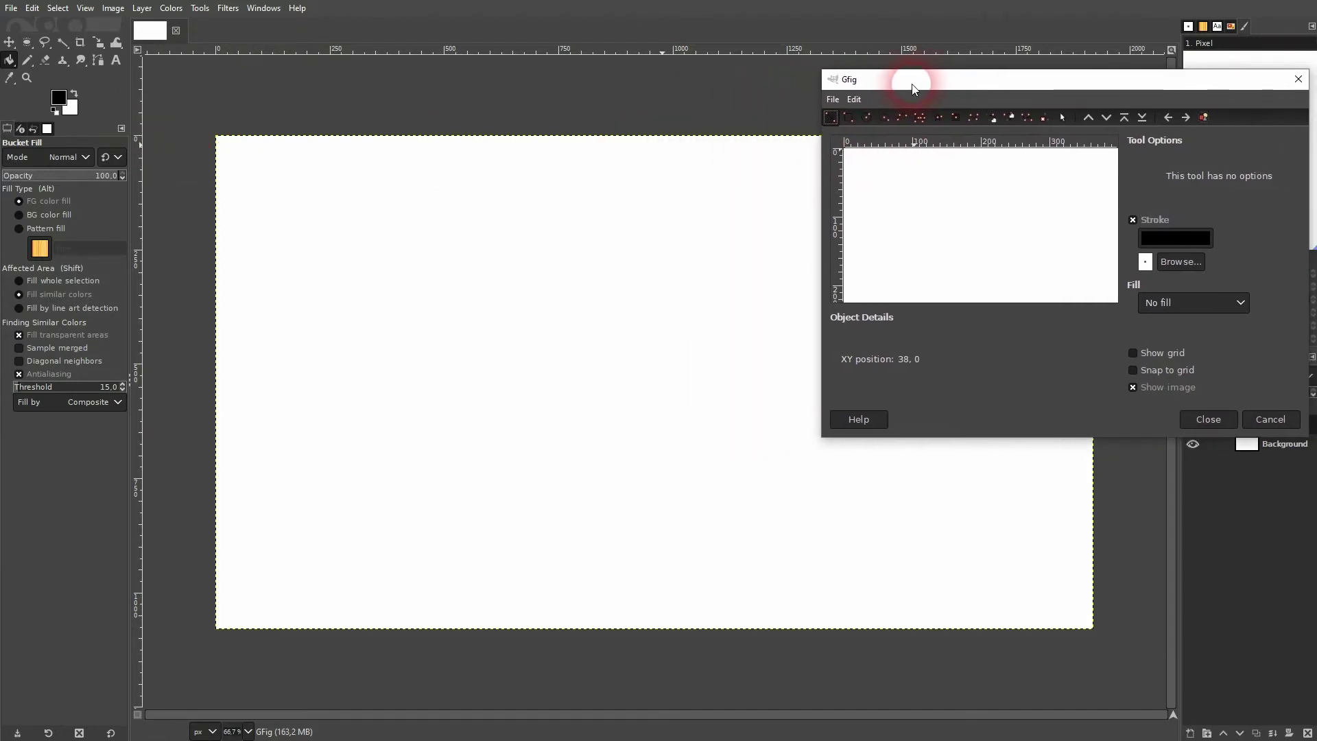
click(1163, 355)
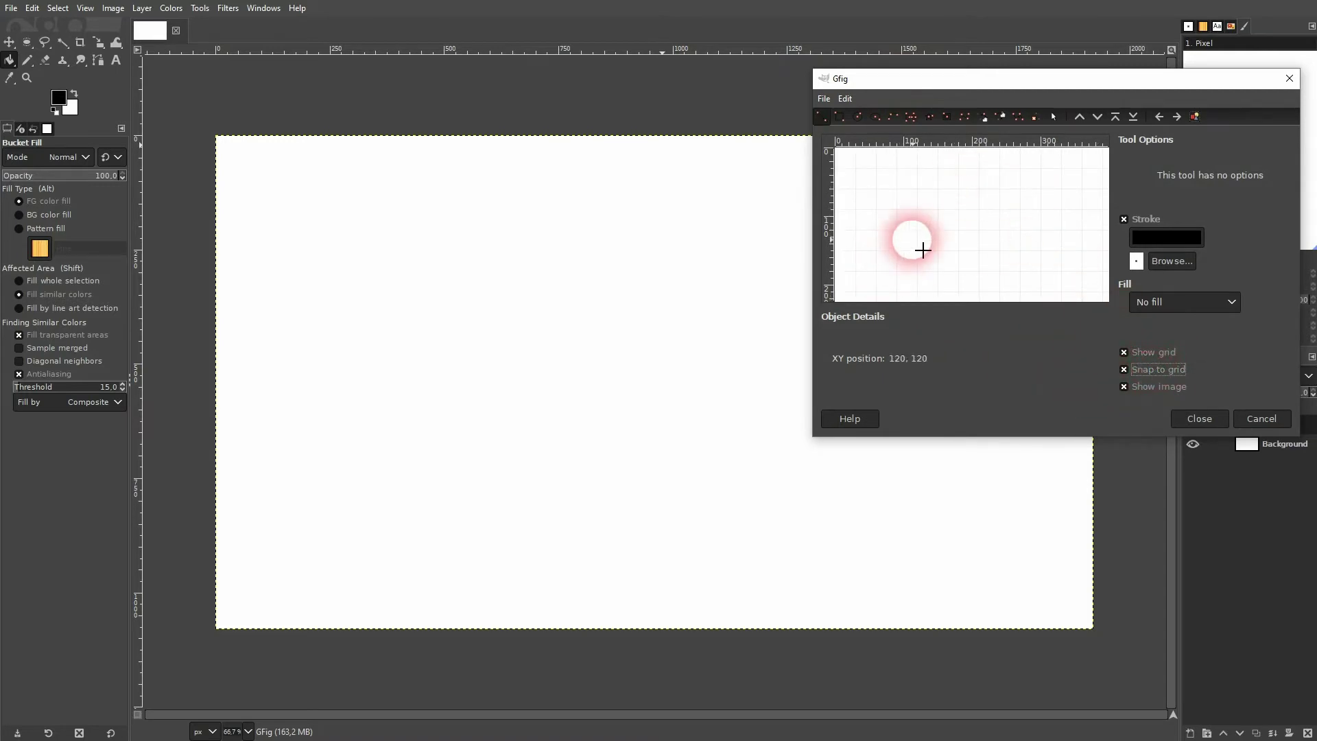
- Draw a diagonal line and a vertical line at the preview's top-left
click(822, 116)
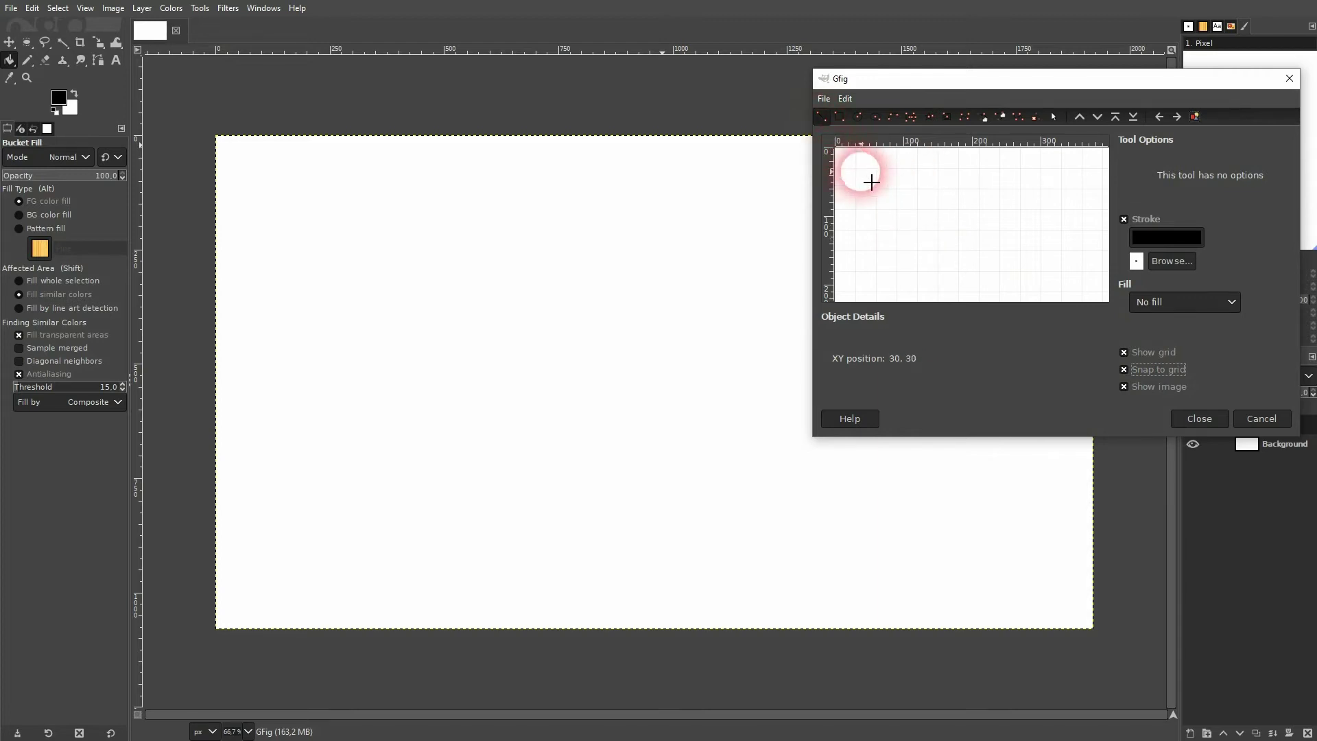
drag(867, 180, 905, 221)
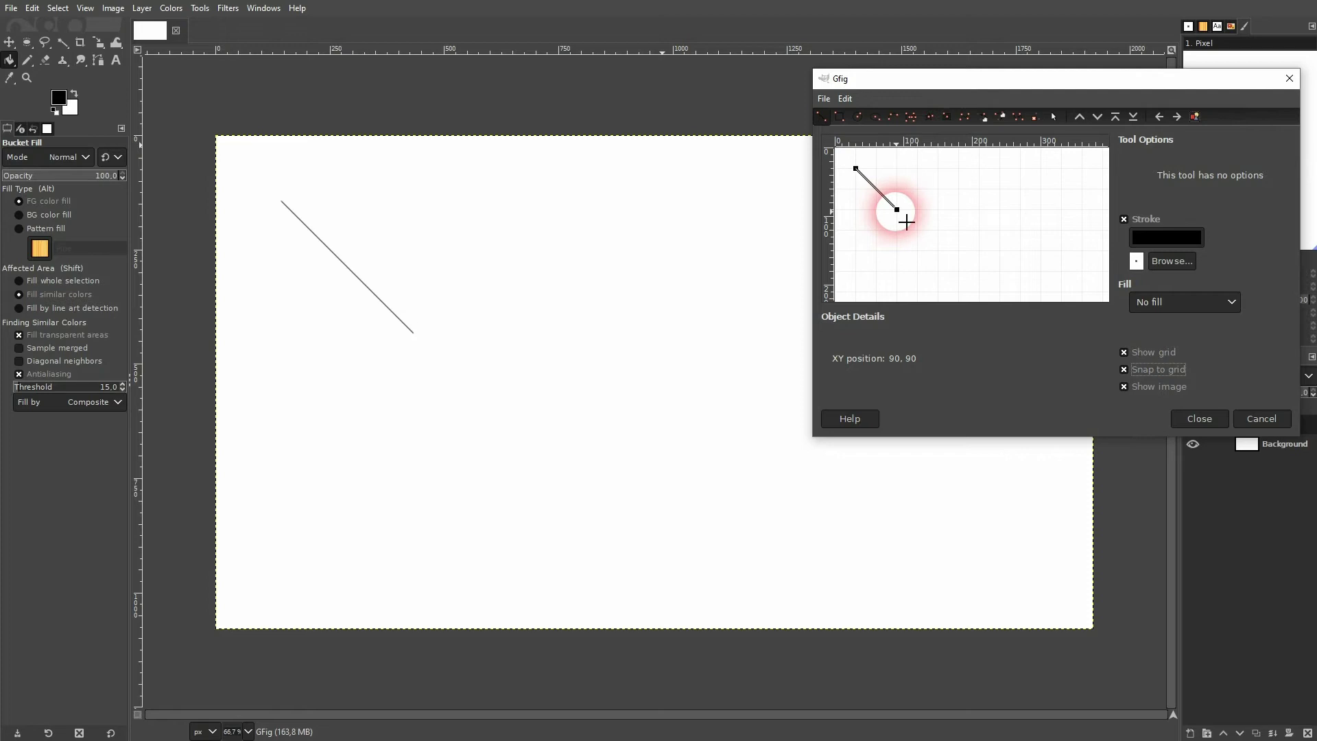
drag(926, 174, 930, 241)
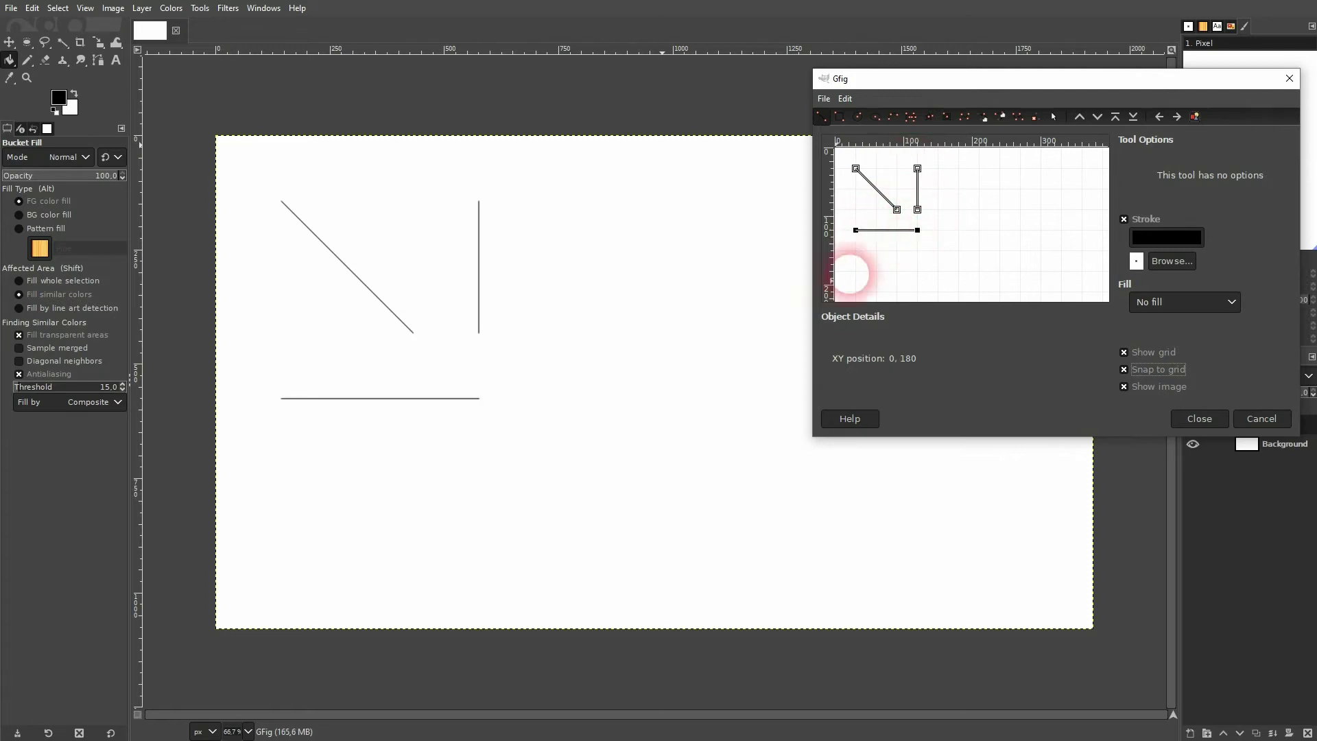
- Draw a tall rectangle right of the lines and a circle below them
click(841, 114)
drag(938, 168, 980, 231)
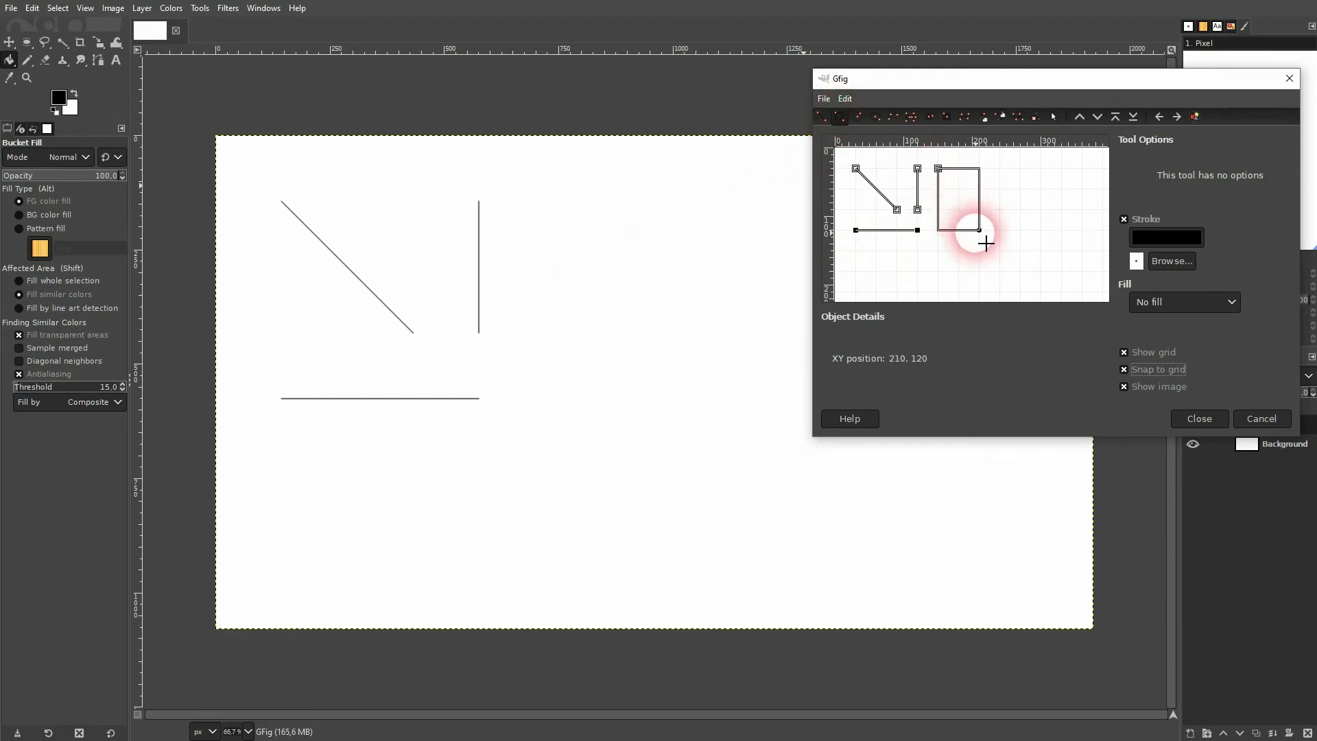
click(859, 116)
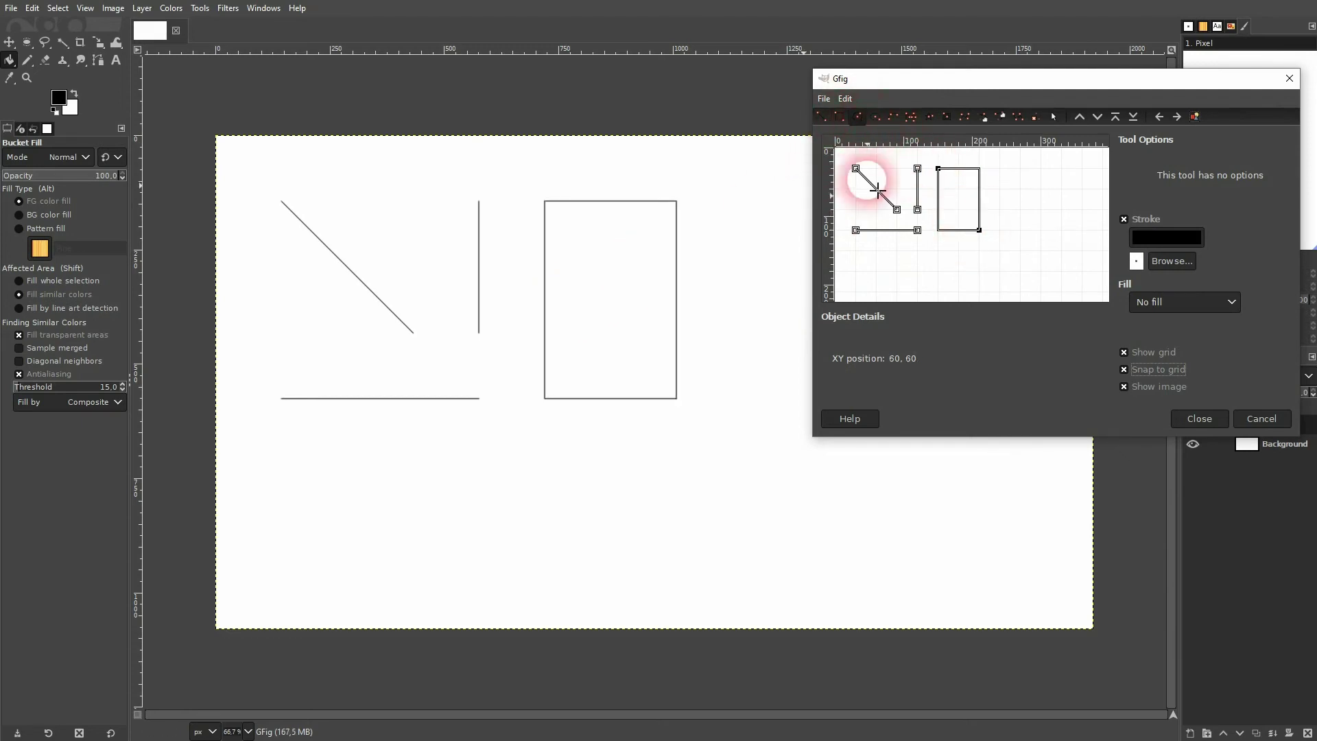
drag(875, 273, 904, 296)
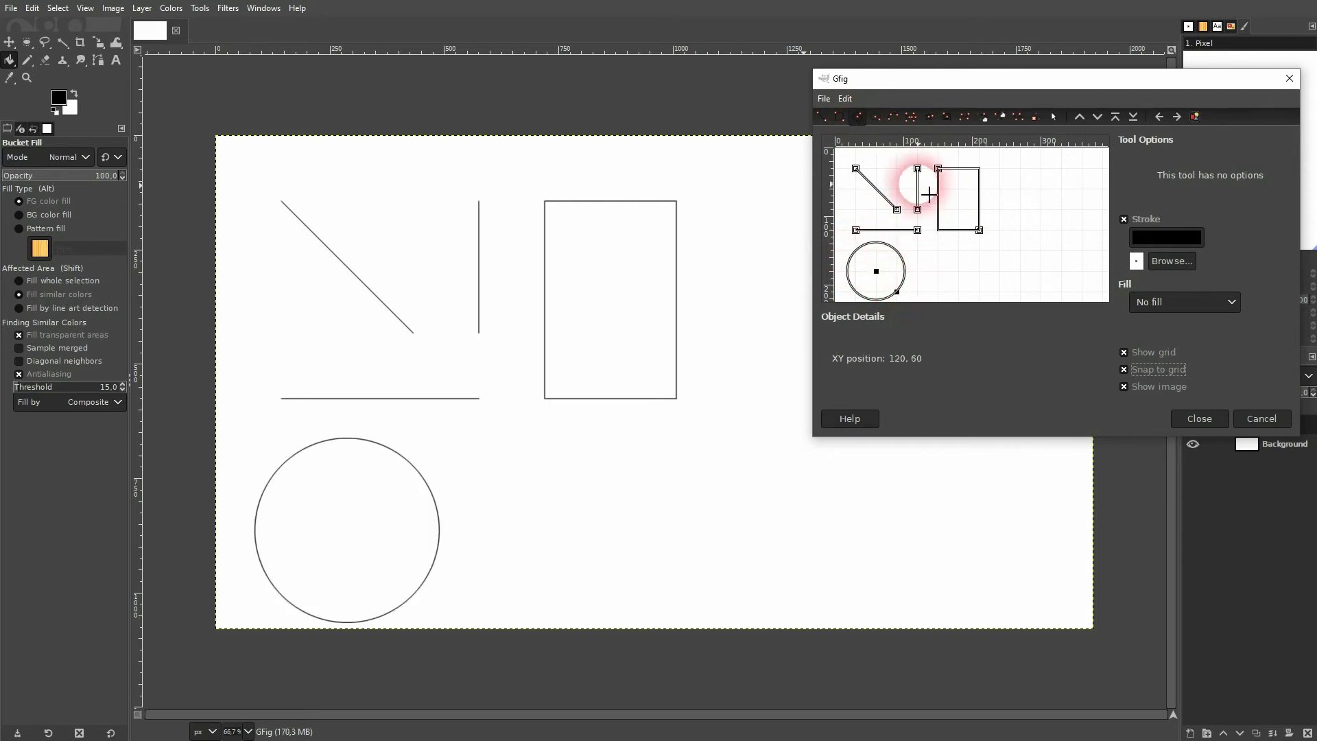
- Set the regular polygon tool to 3 sides and draw three trial triangles
click(905, 113)
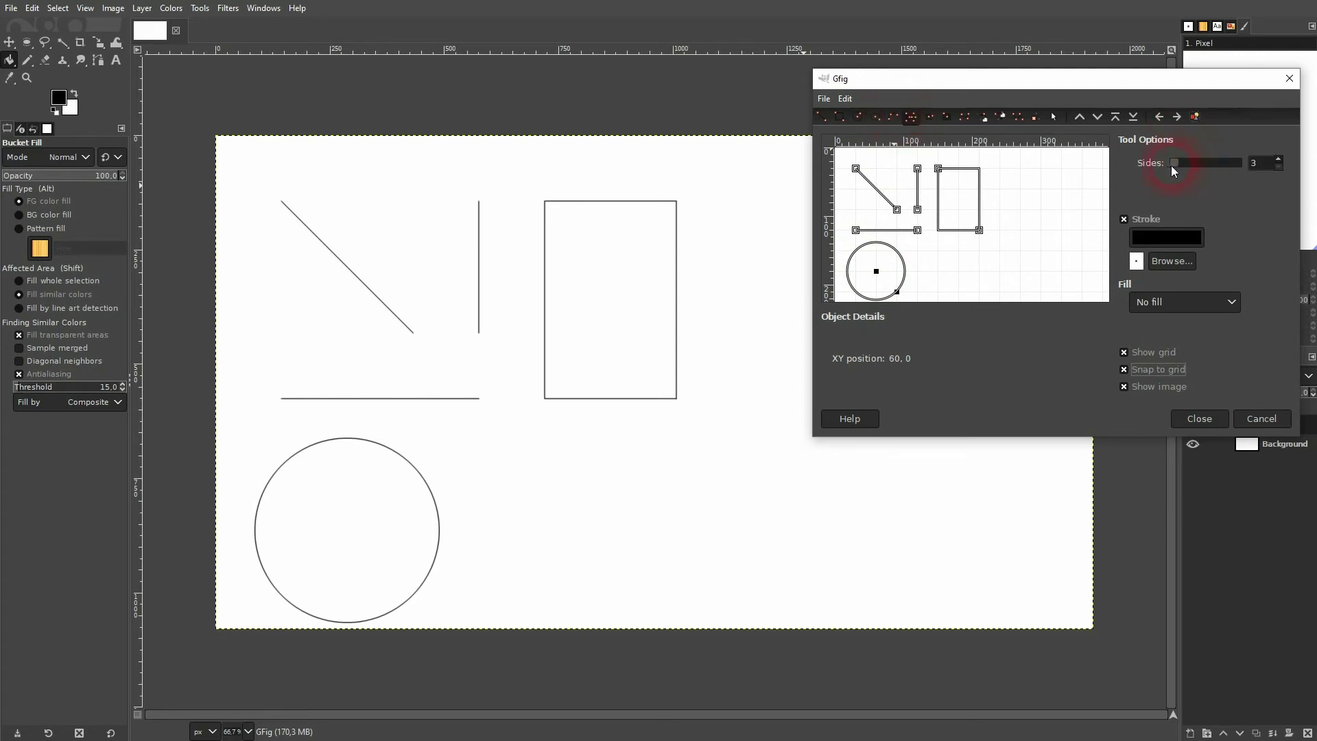
mouse_move(1173, 170)
mouse_down()
mouse_move(1194, 167)
mouse_move(1126, 175)
mouse_up()
mouse_move(958, 292)
mouse_down()
mouse_move(968, 298)
mouse_move(973, 274)
mouse_up()
drag(1041, 189, 1041, 271)
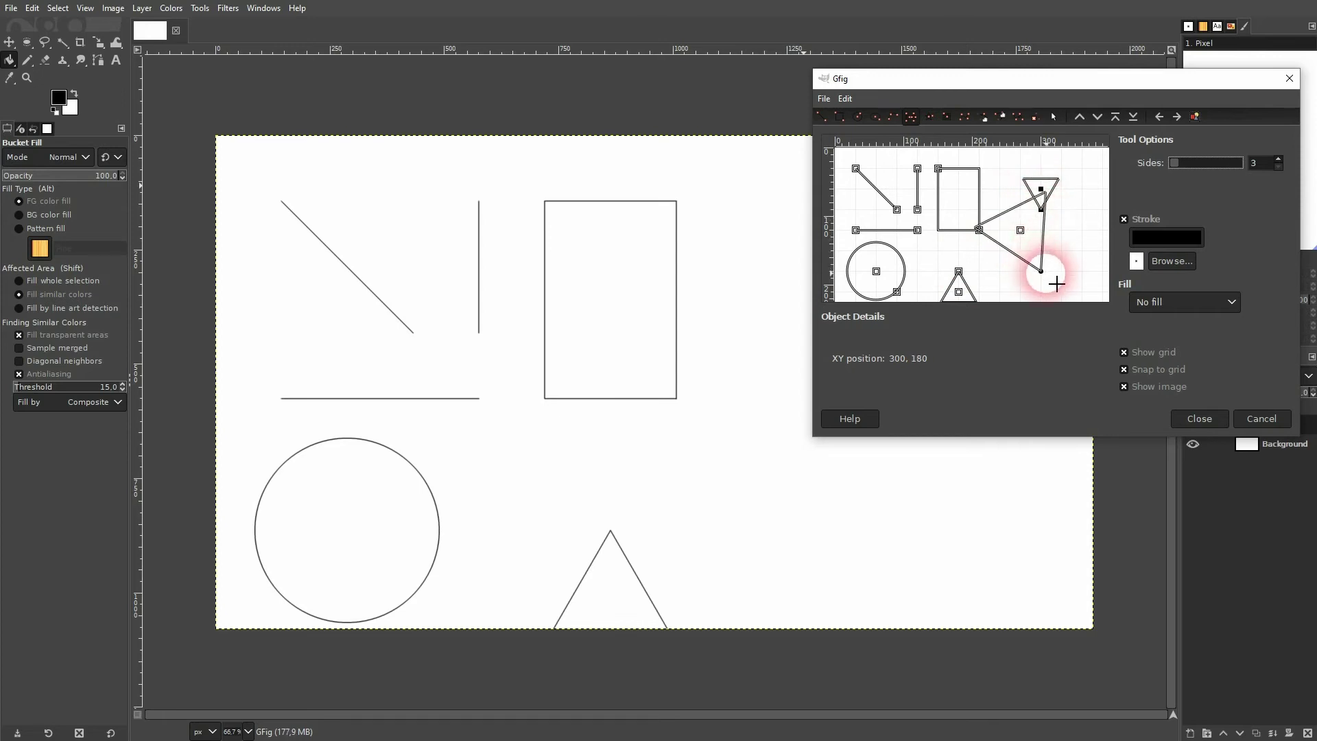
drag(1089, 232, 1064, 248)
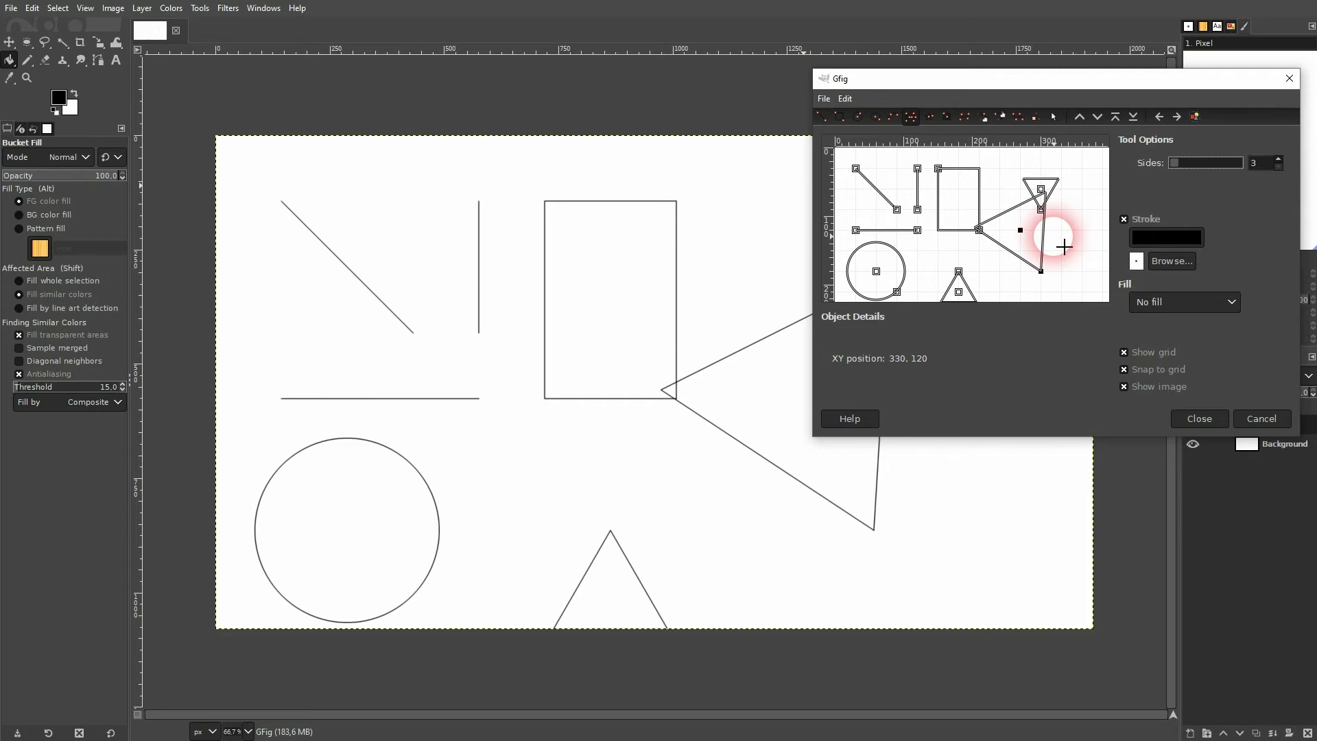
- Undo all three trial triangles with Ctrl+Z
key(ctrl+z)
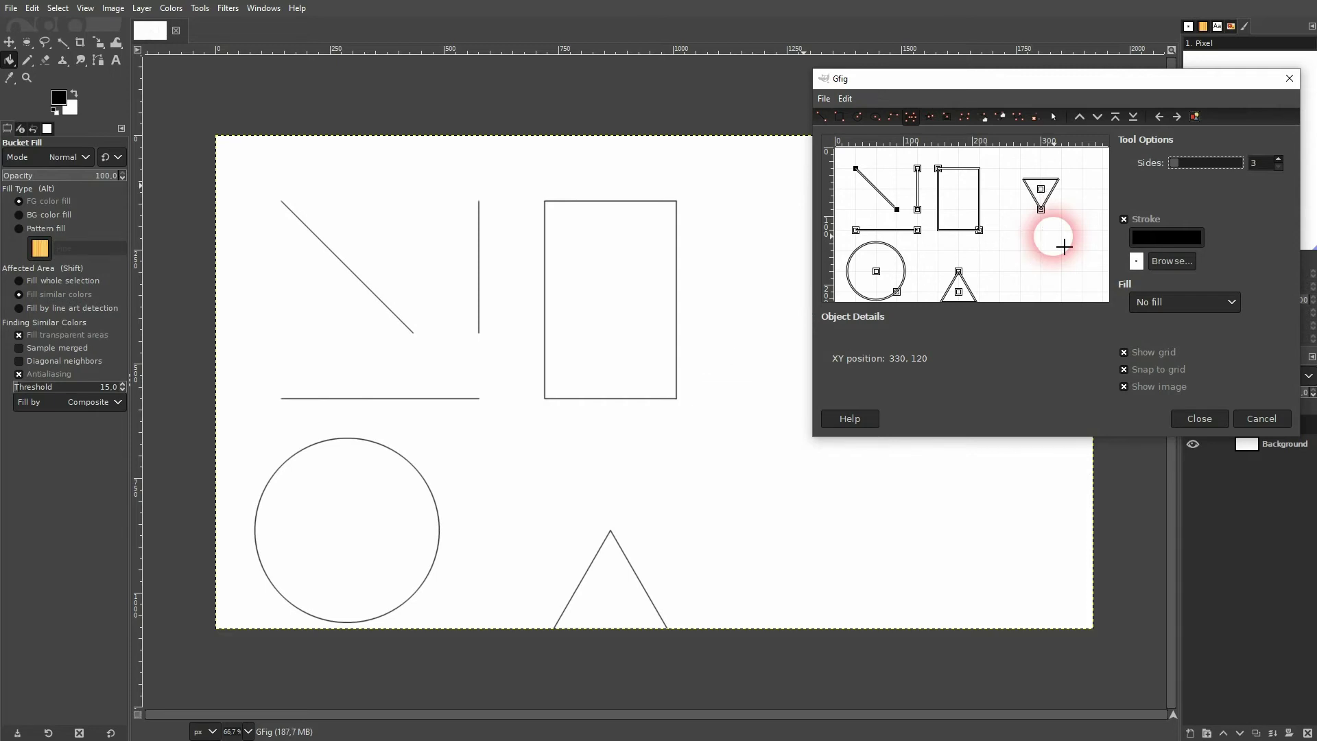
key(ctrl+z)
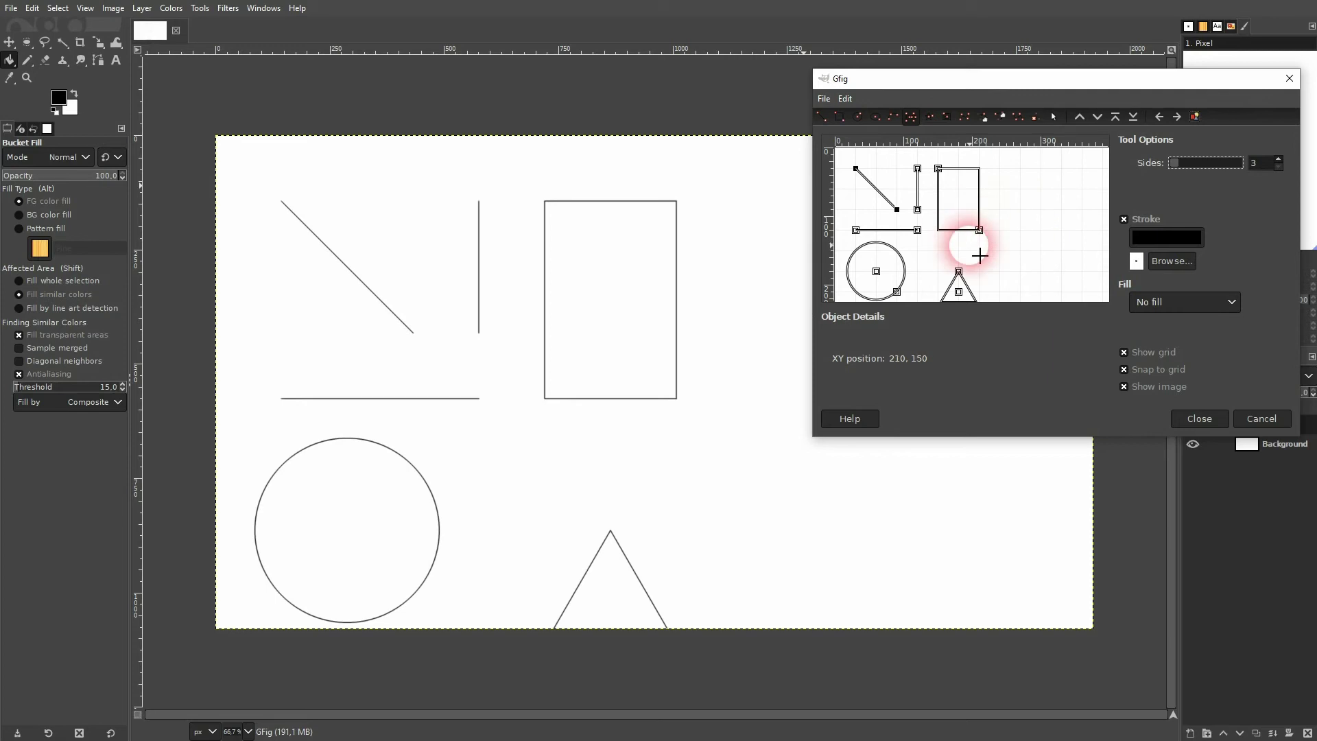
key(ctrl+z)
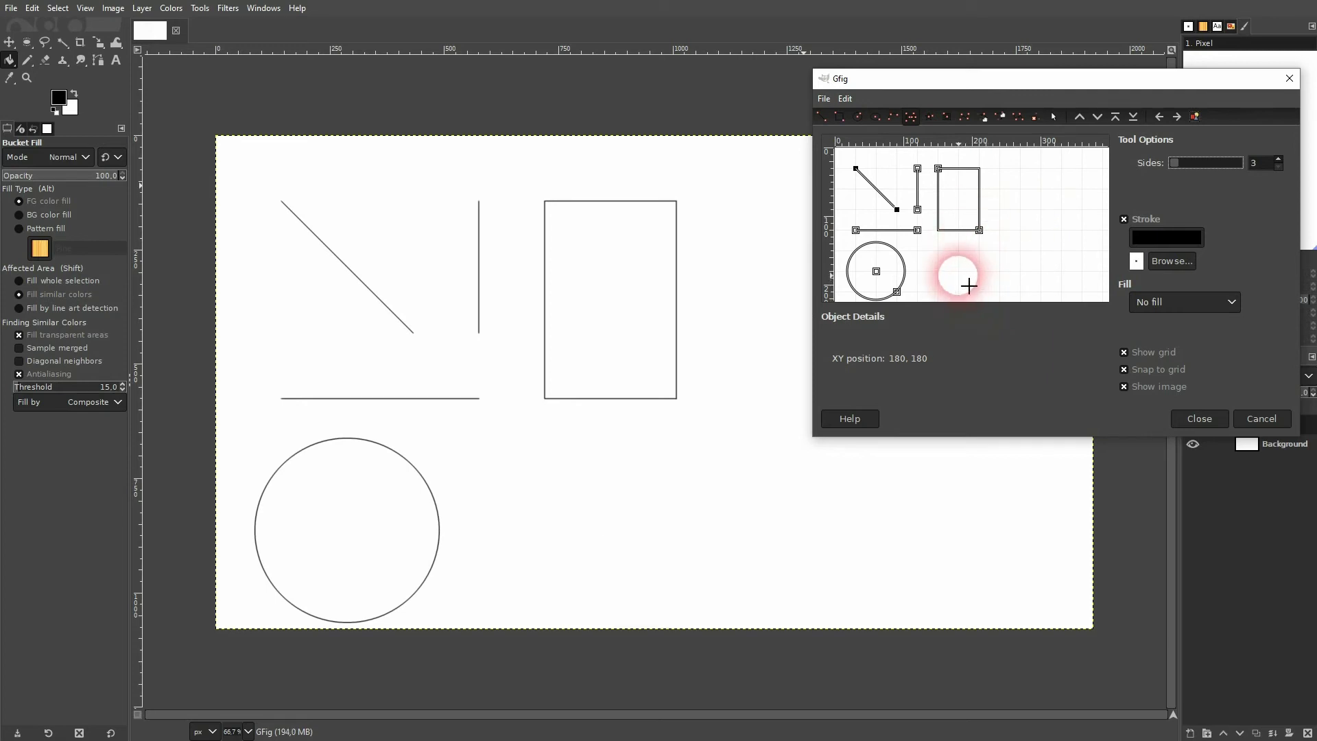
- Set the fill to a pure red colour fill and draw a triangle on the right
click(1175, 304)
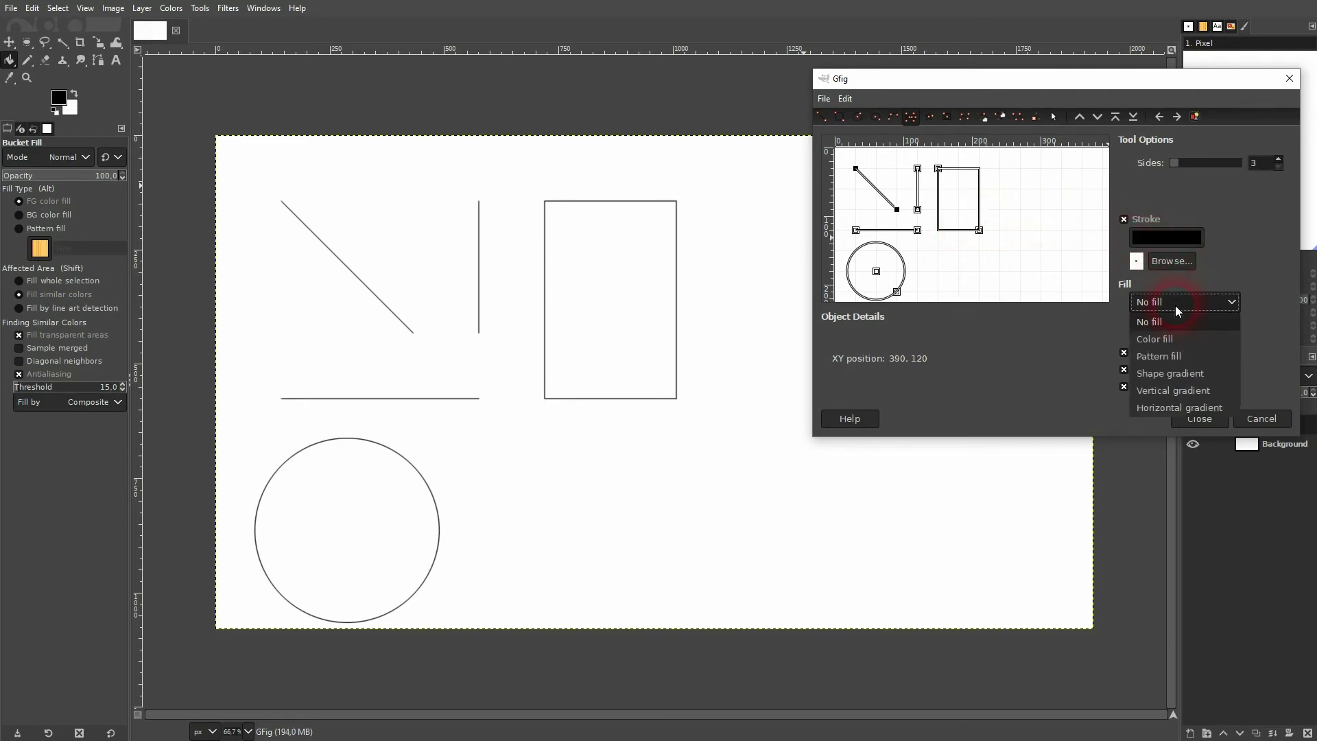
click(1160, 338)
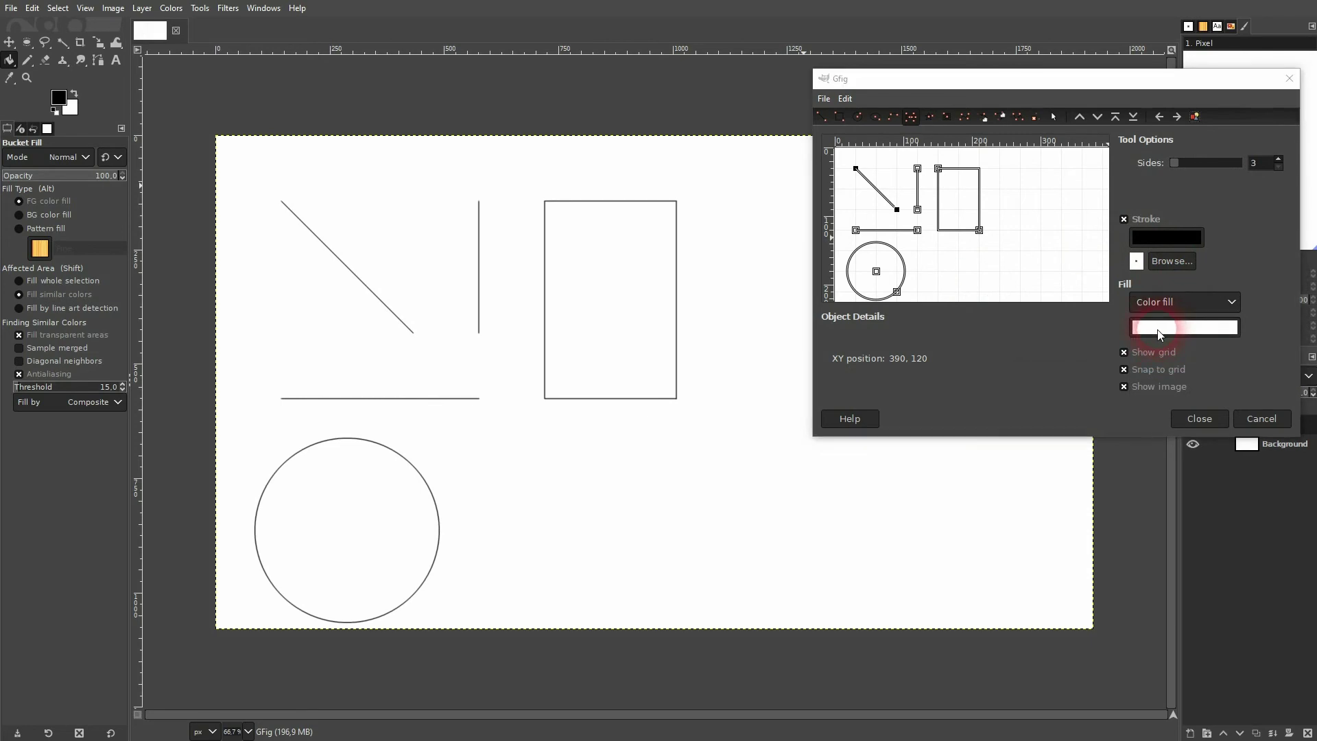
mouse_move(1007, 227)
mouse_down()
mouse_move(1033, 188)
mouse_move(1067, 273)
mouse_up()
click(1120, 370)
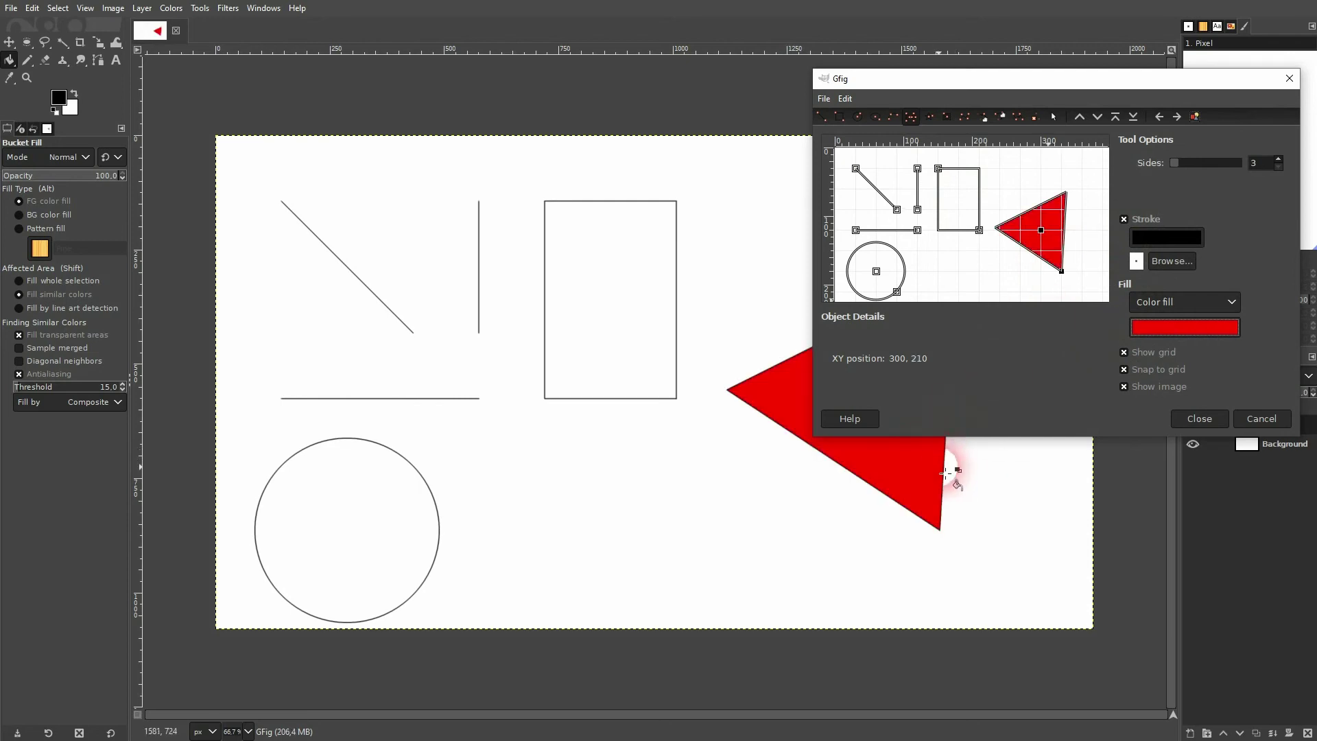
- Close Gfig to render the shapes, then toggle the GFig layer's visibility to check it
click(1200, 418)
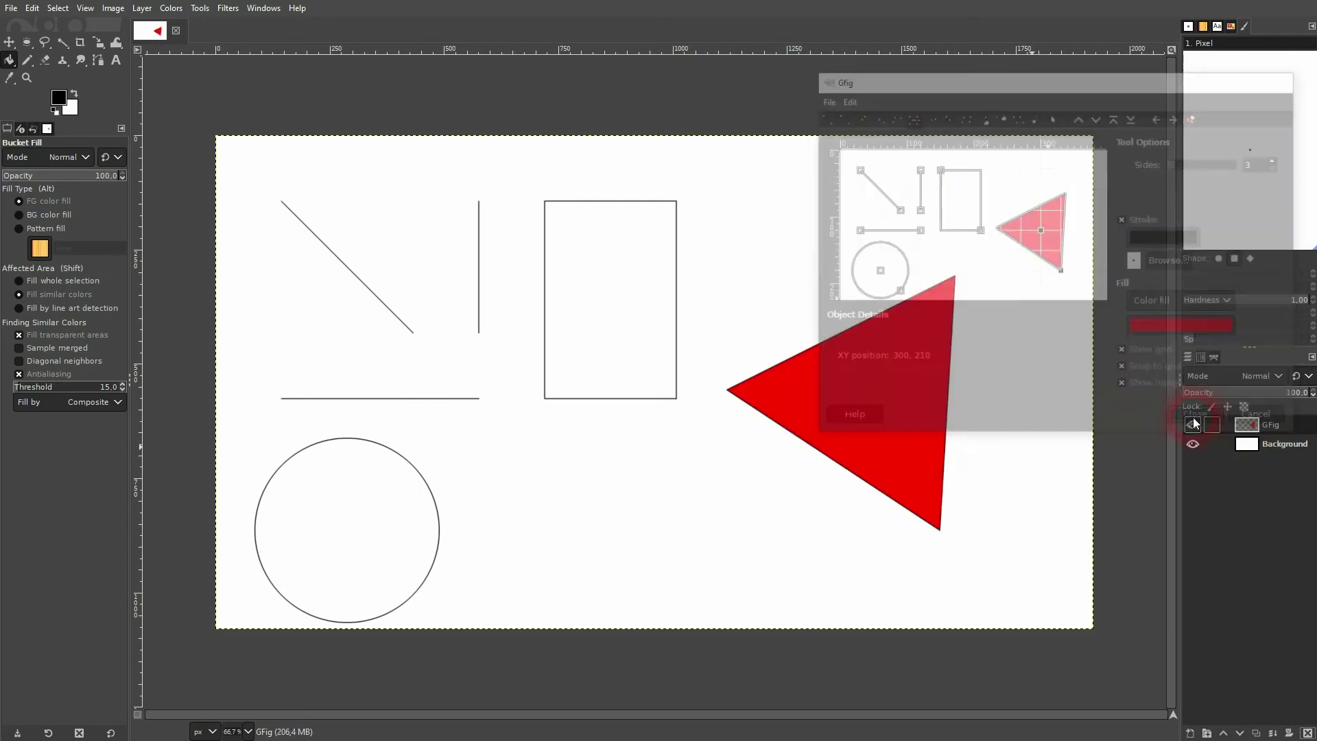
click(1194, 423)
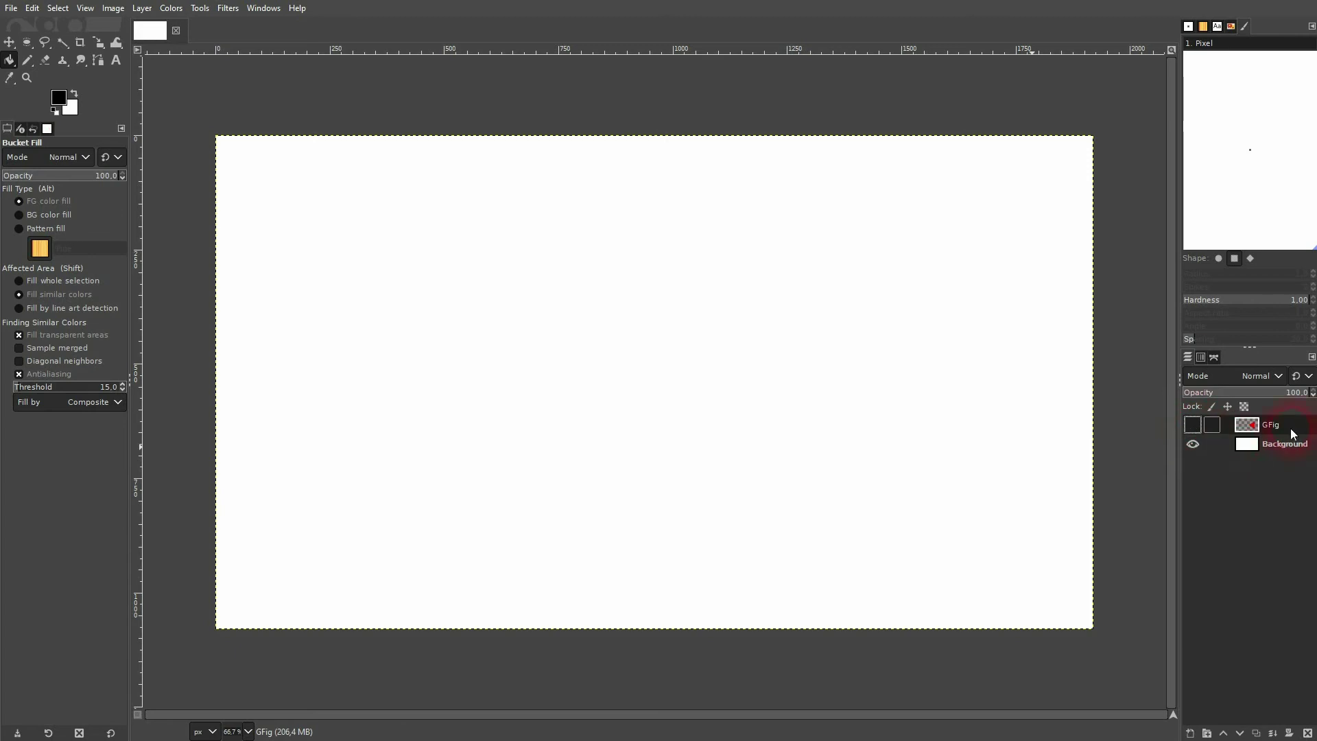
click(1189, 426)
- Bucket-fill the rectangle and the red triangle with black
click(128, 215)
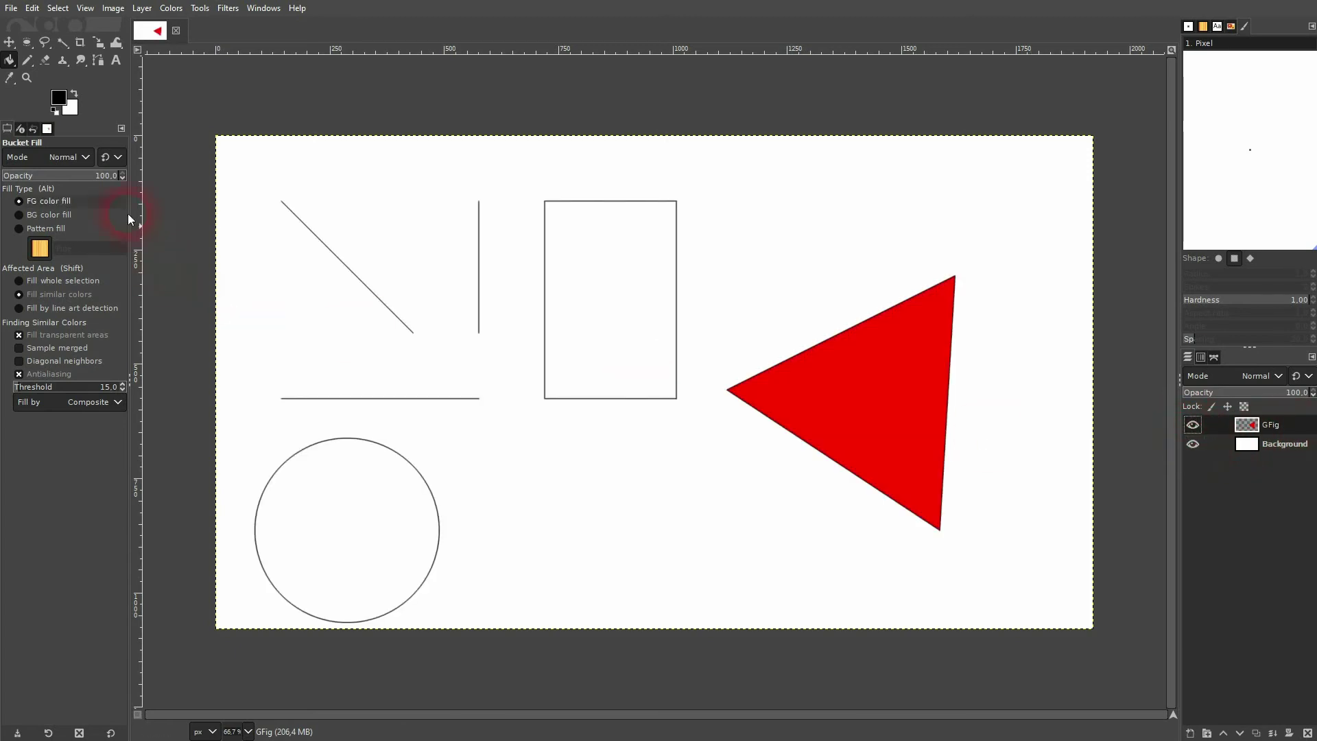
drag(59, 97, 618, 292)
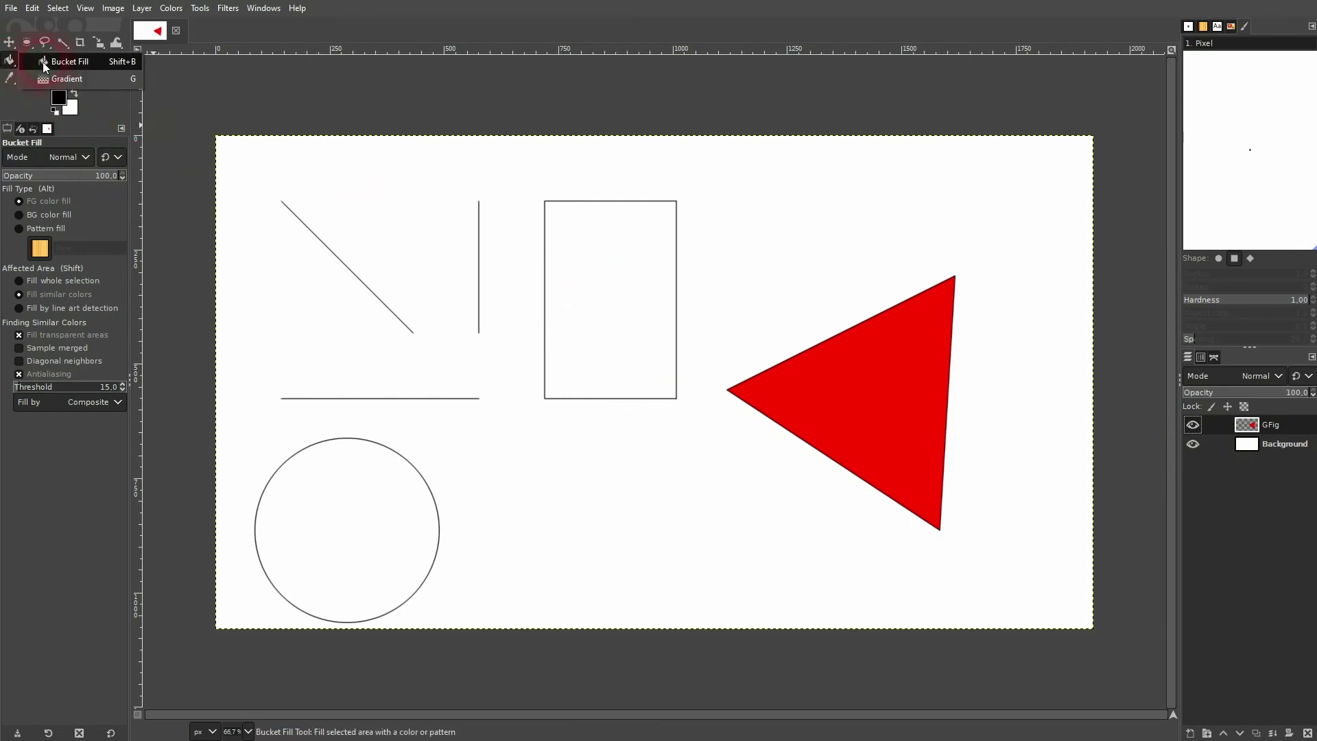
click(632, 301)
click(872, 397)
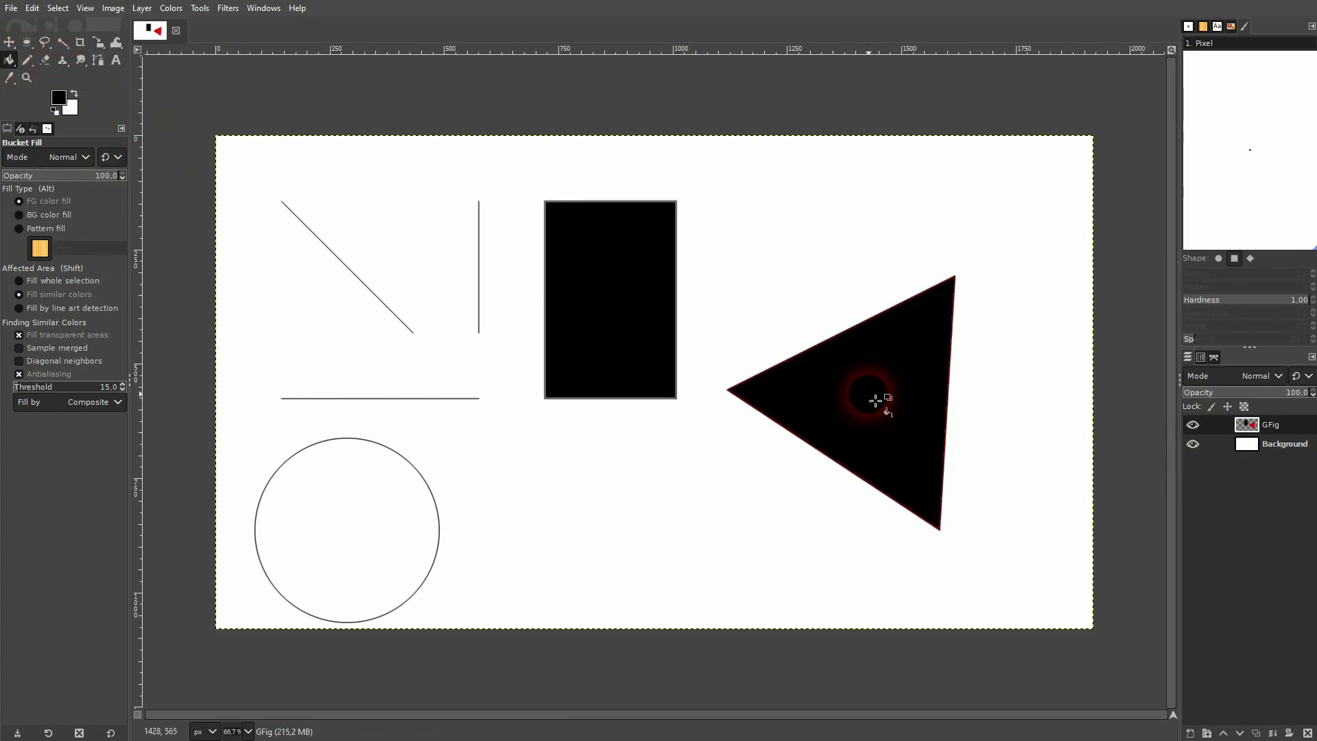
- Set the foreground colour to bright green and fill the triangle with it
click(58, 100)
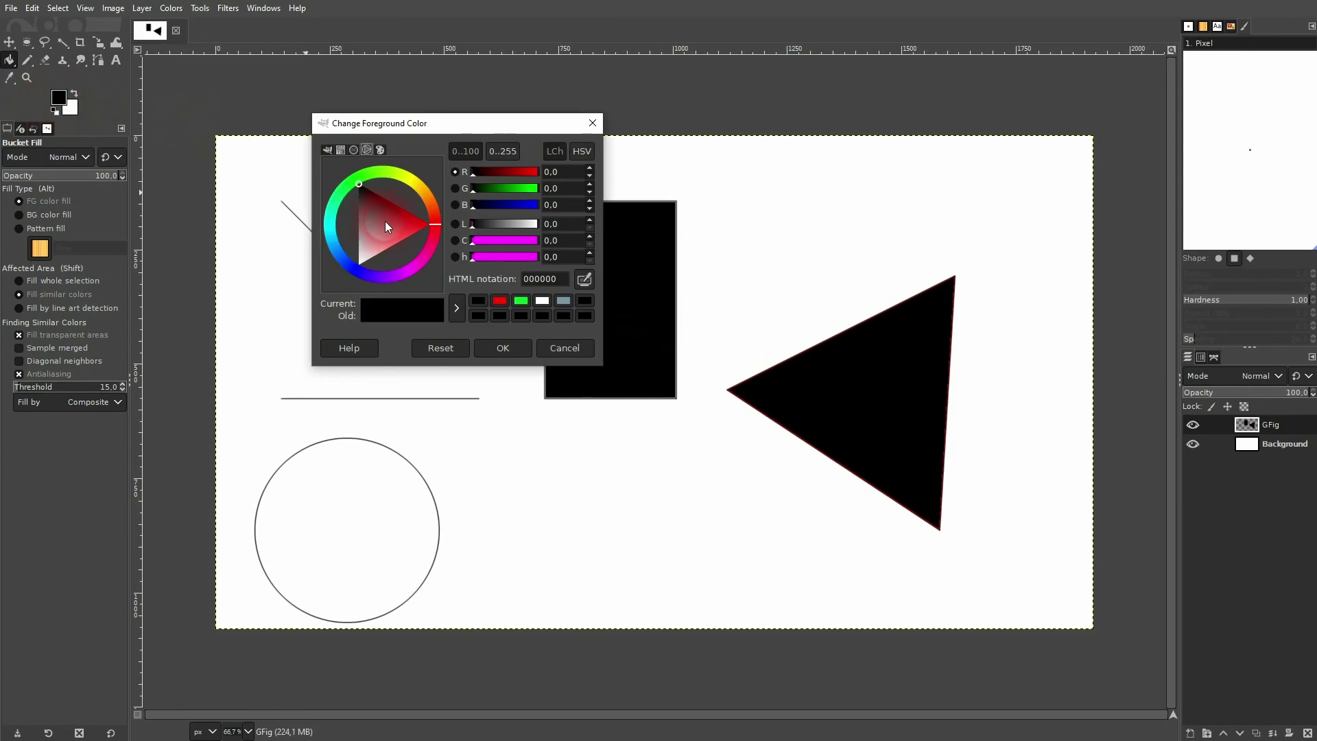
mouse_move(373, 205)
mouse_down()
mouse_move(430, 222)
mouse_move(366, 174)
mouse_up()
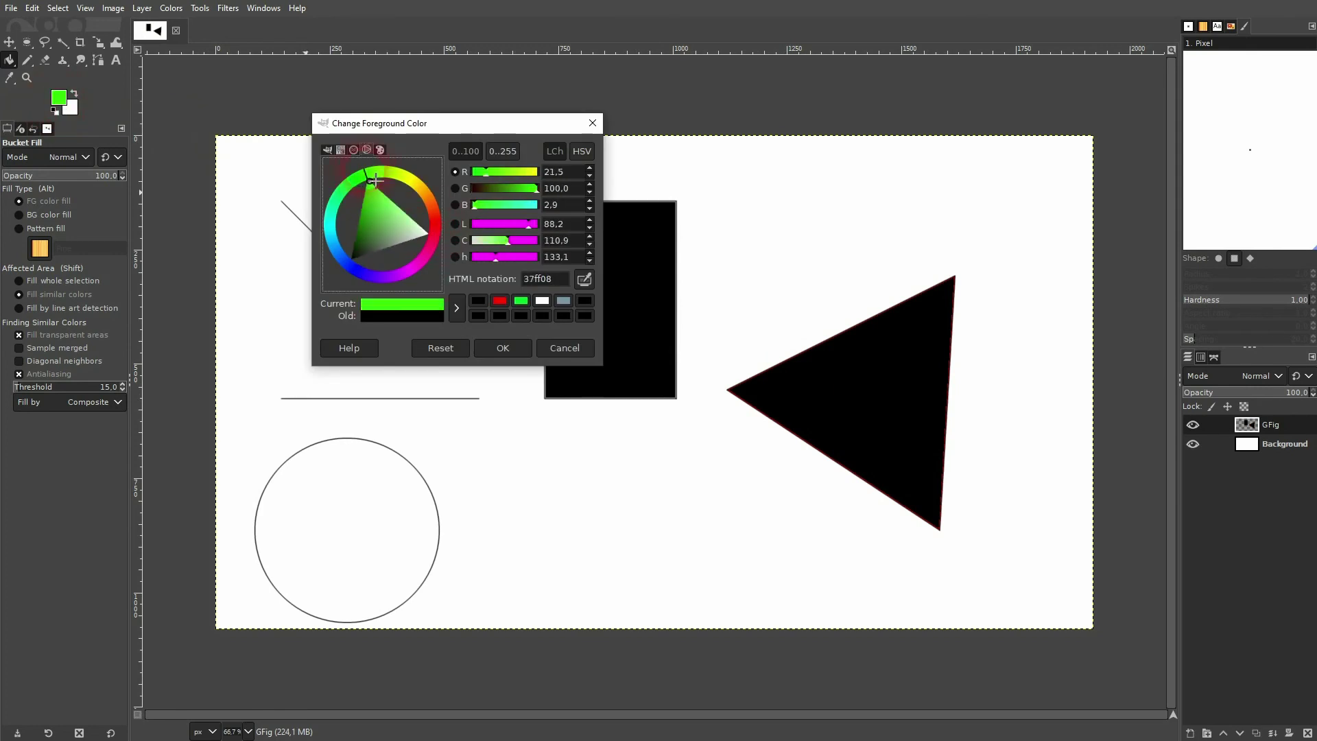
click(502, 348)
click(857, 382)
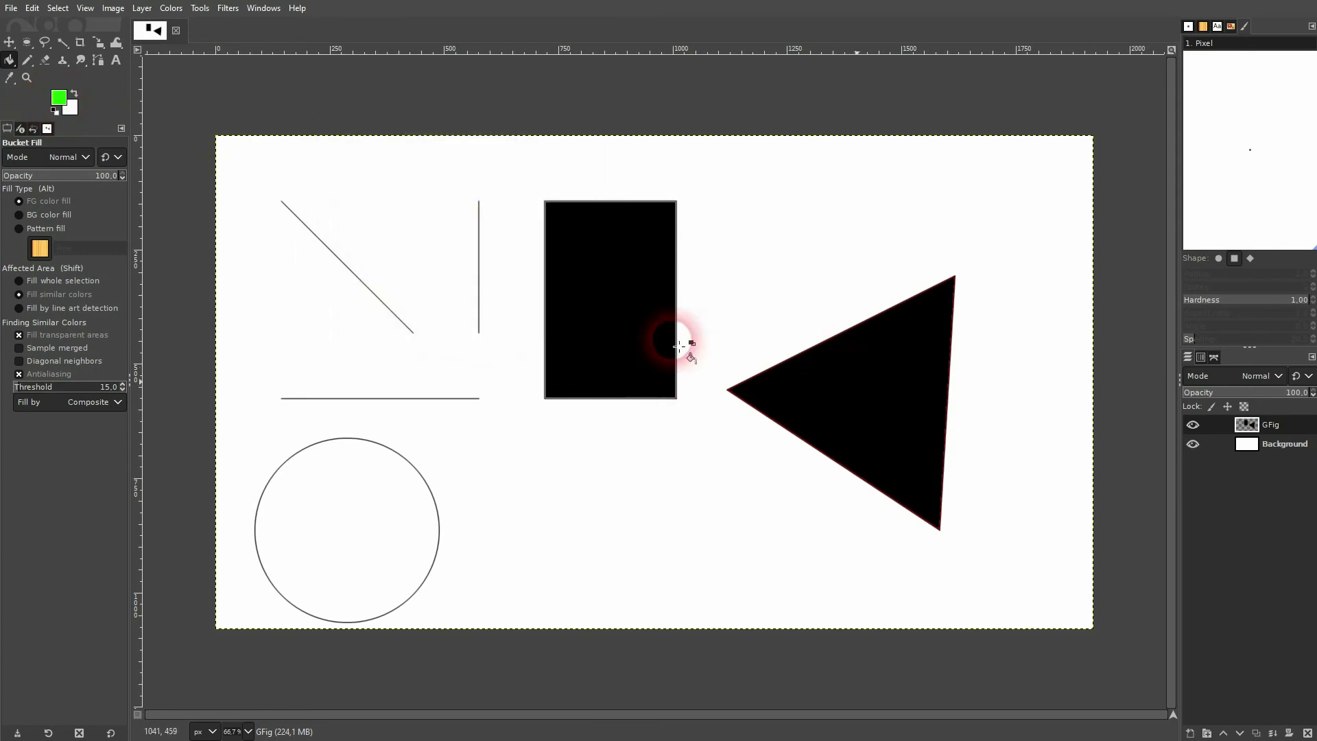
- Bucket-fill the rectangle with the green foreground colour
click(621, 313)
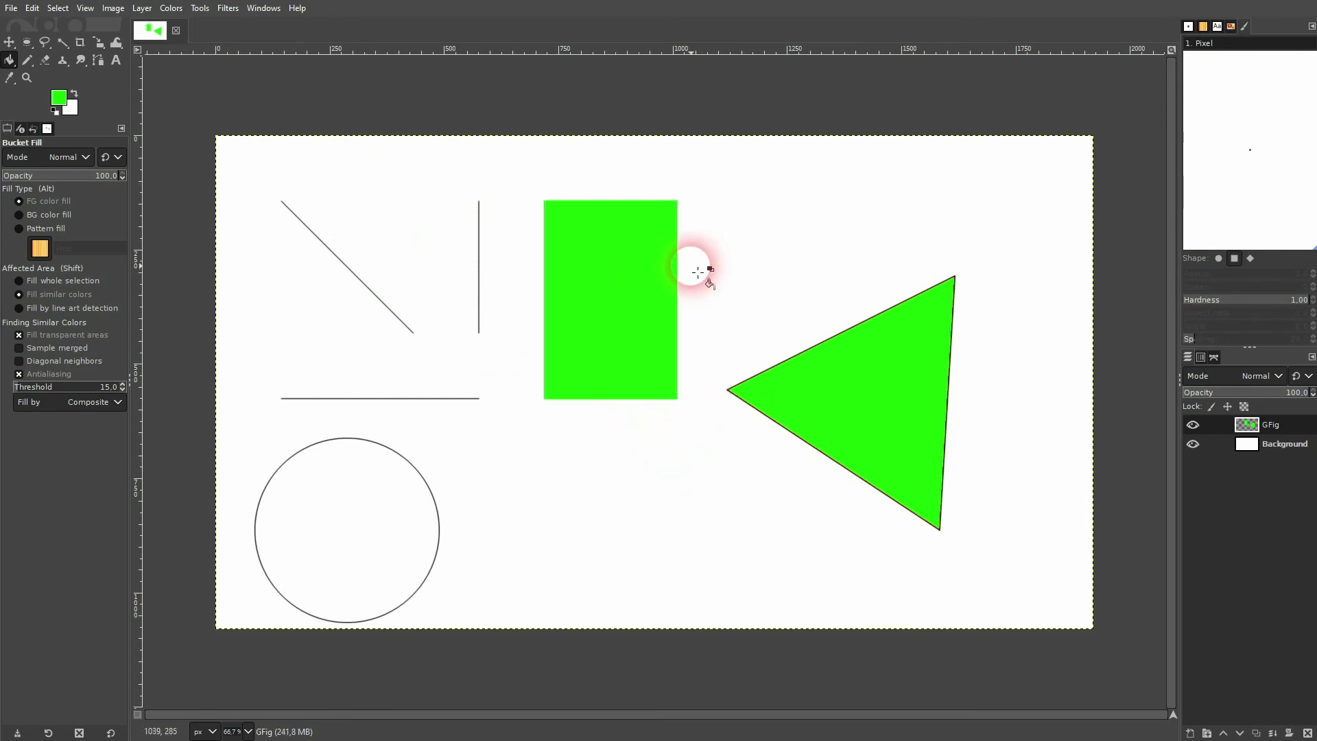